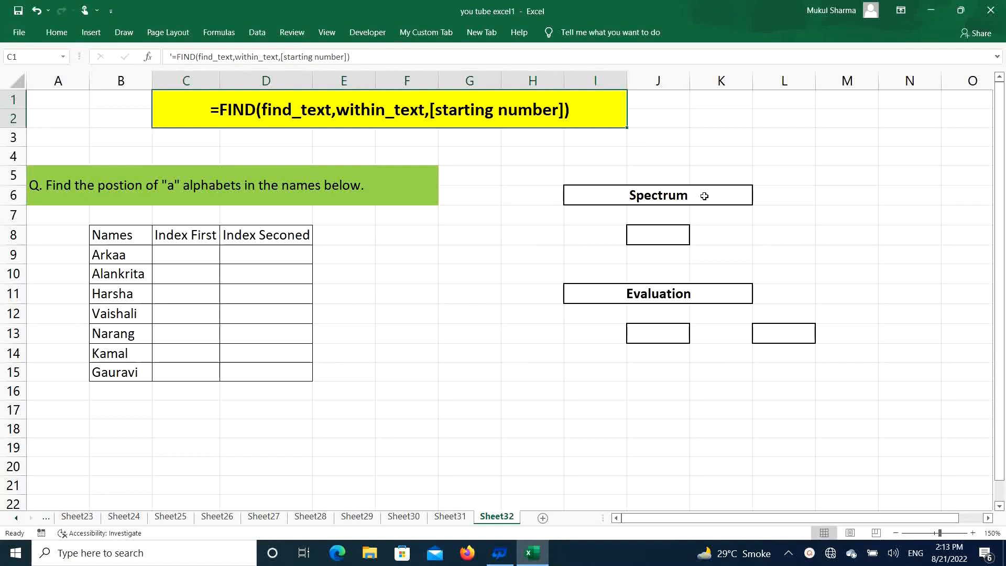
Enter =FIND("t",I6,1) in cell J8 to locate the letter t in the word Spectrum.
left_click(704, 196)
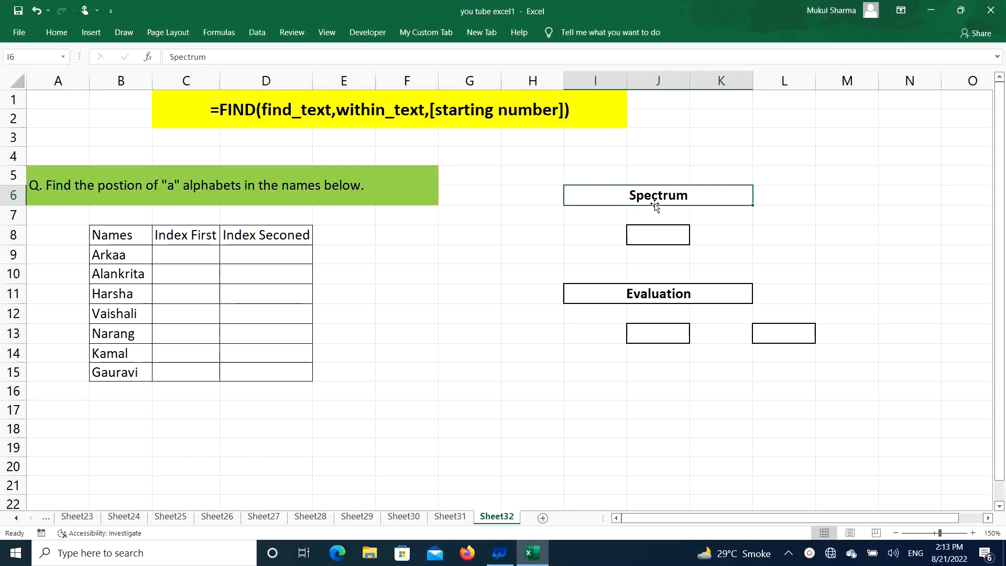
left_click(677, 236)
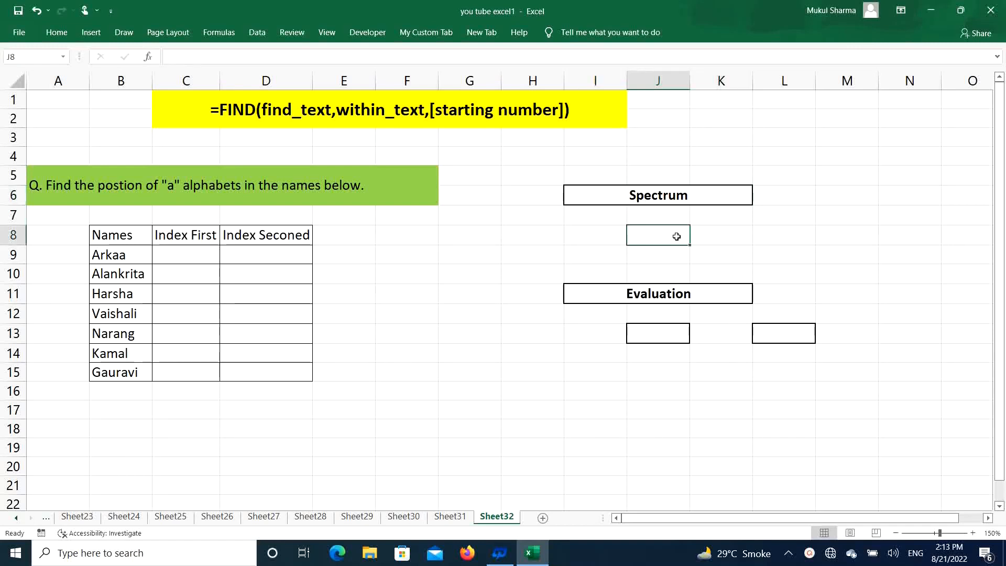
type("=find")
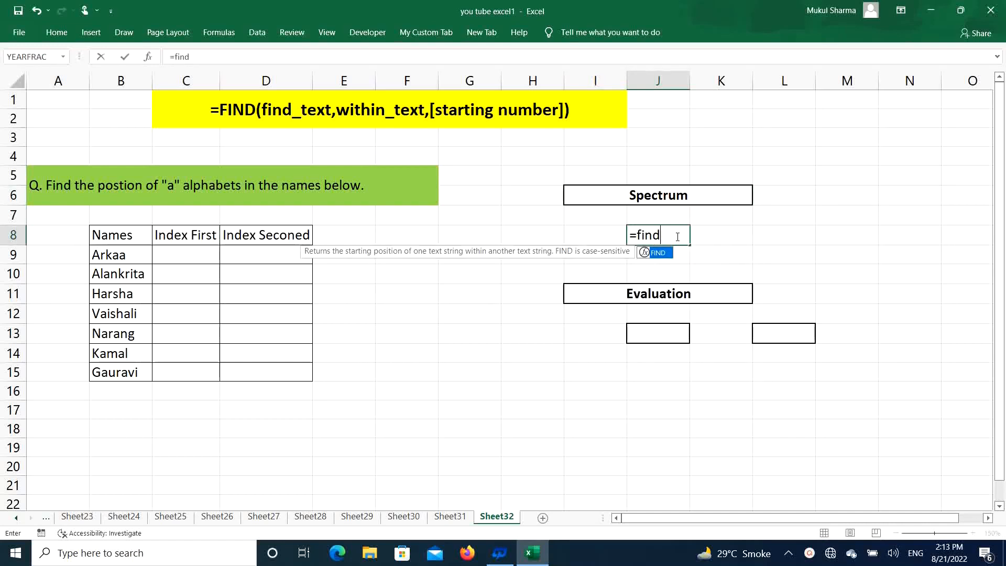
key("Tab")
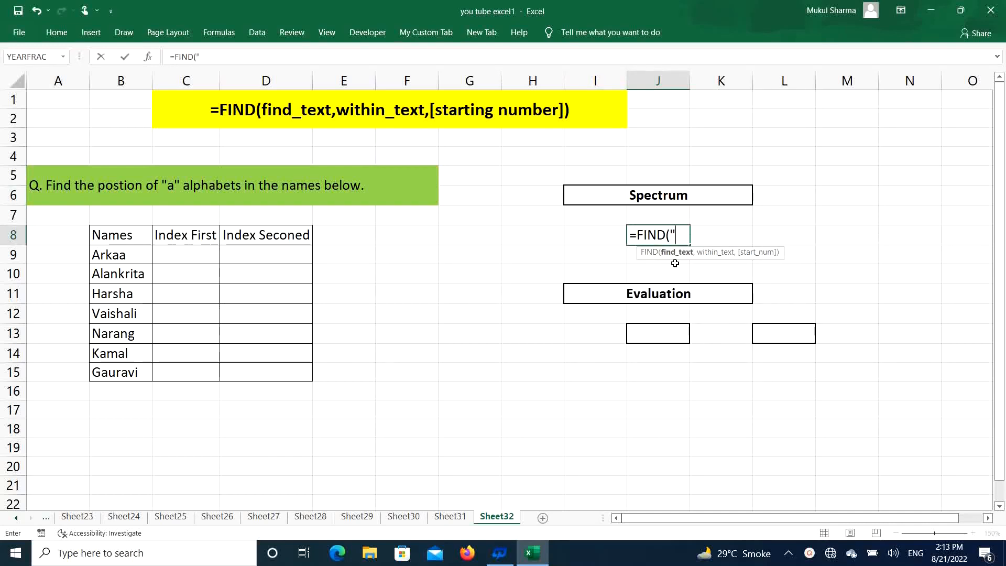
type("\"t\",")
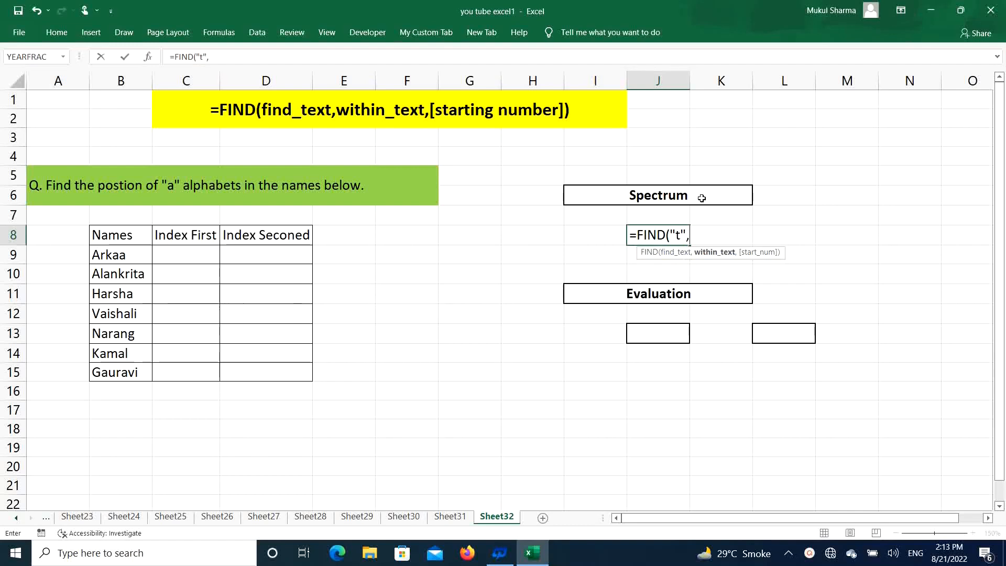
left_click(700, 197)
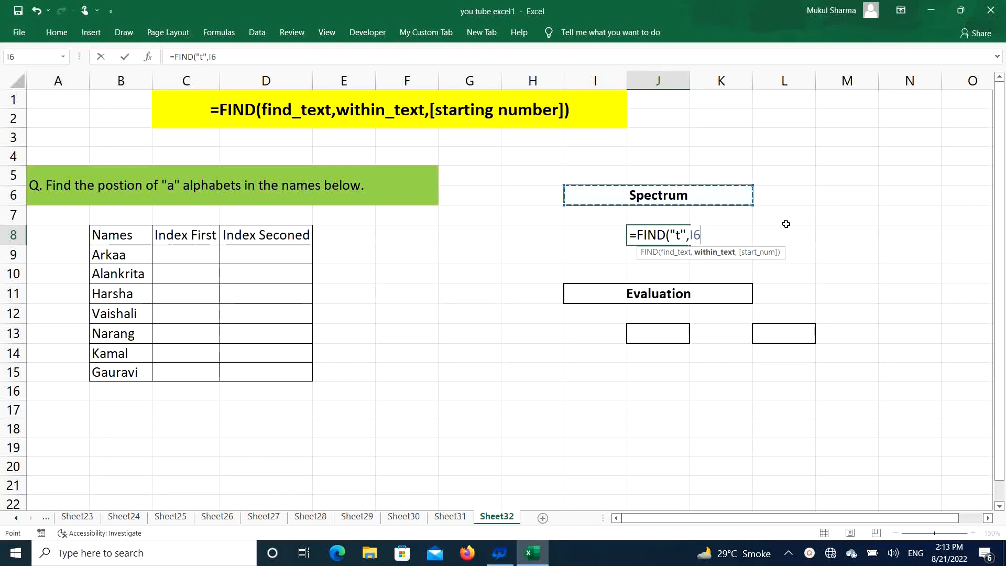
type(",")
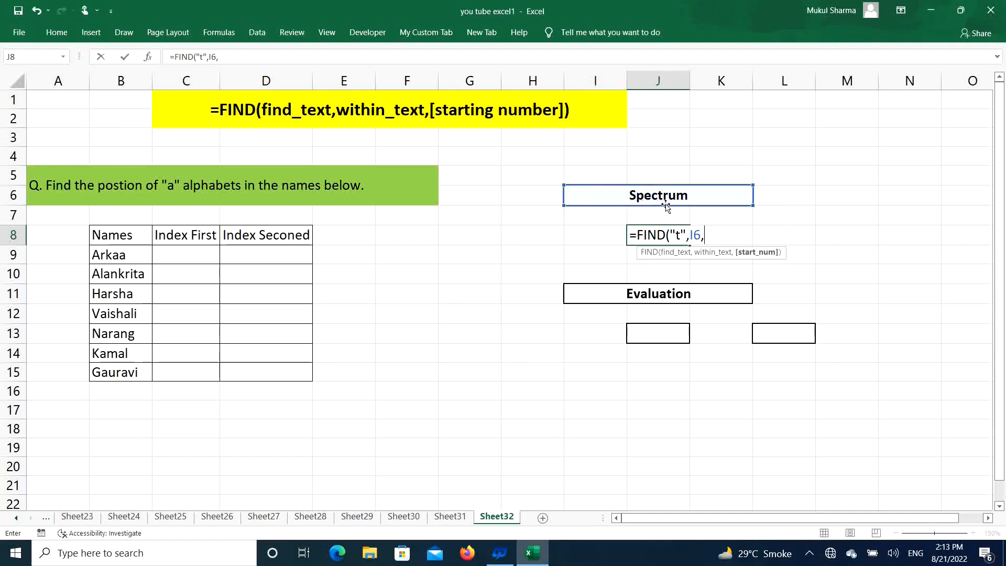
type("1")
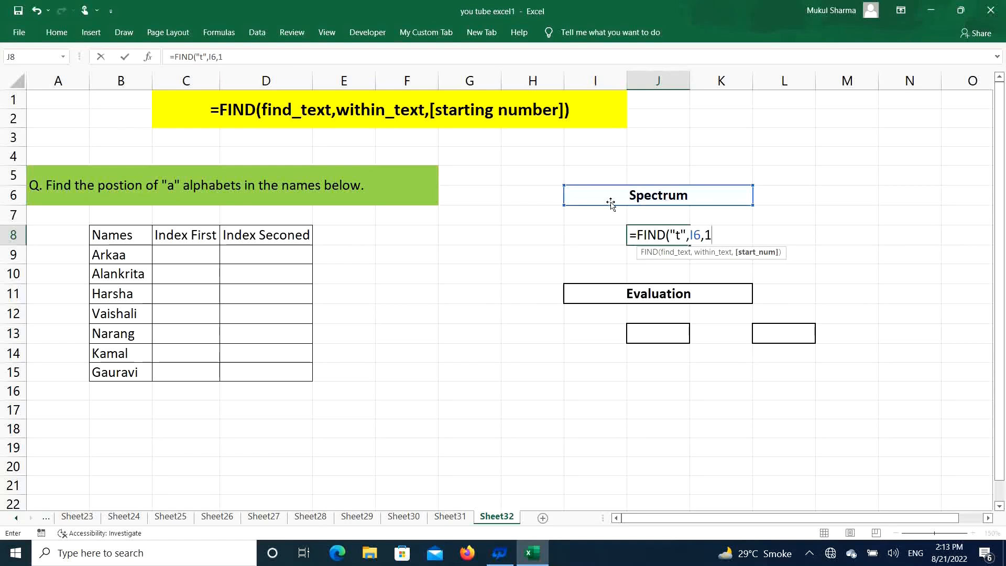
type(")")
key("Return")
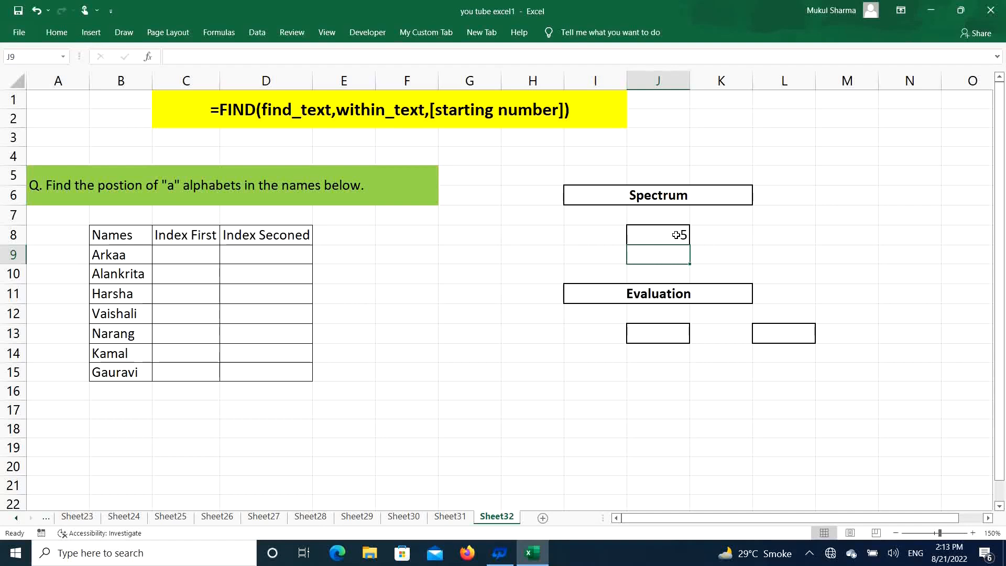
Enter =FIND("a",I11,1) in cell J13 to locate the first letter a in the word Evaluation.
left_click(672, 333)
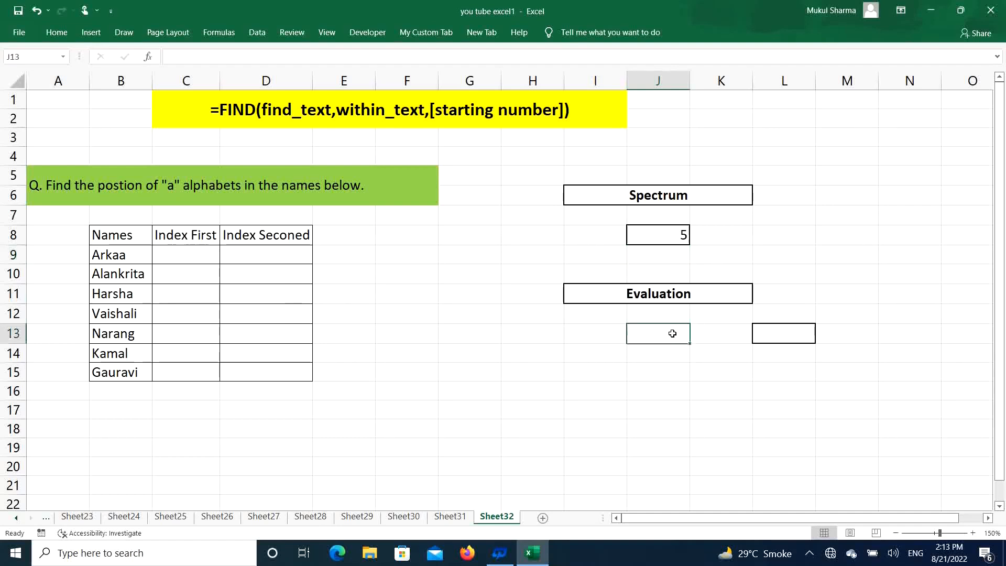
left_click(713, 297)
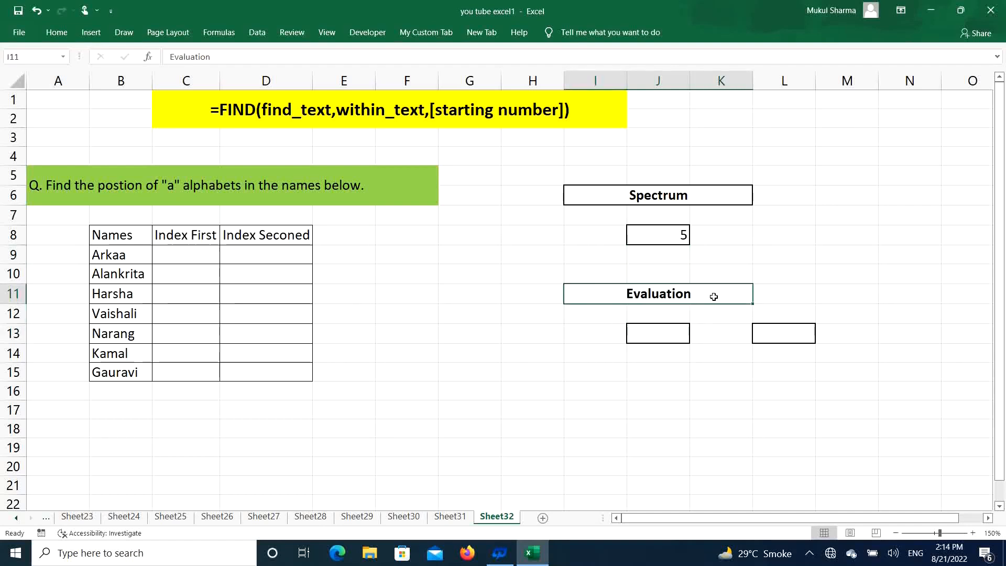
left_click(675, 333)
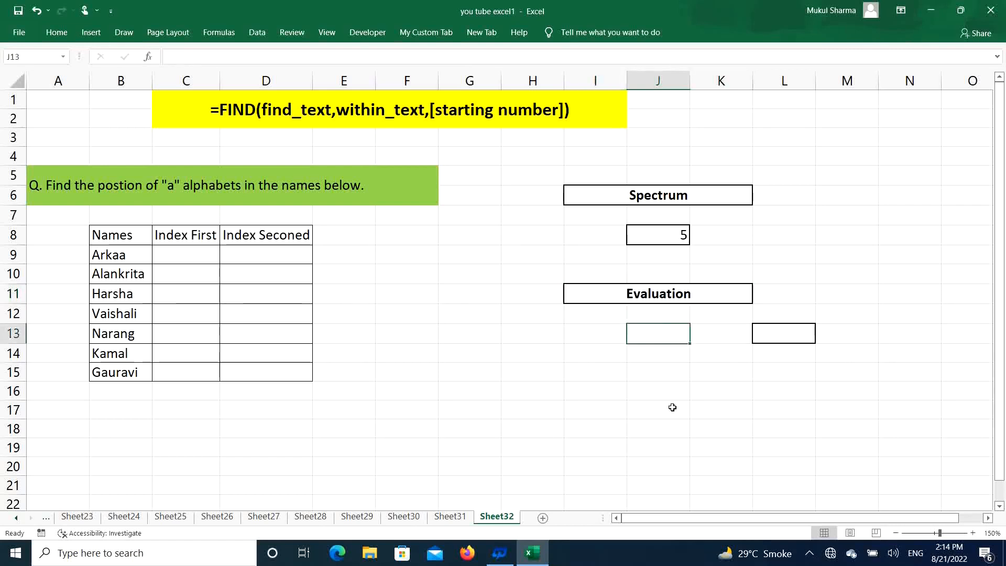
type("=find")
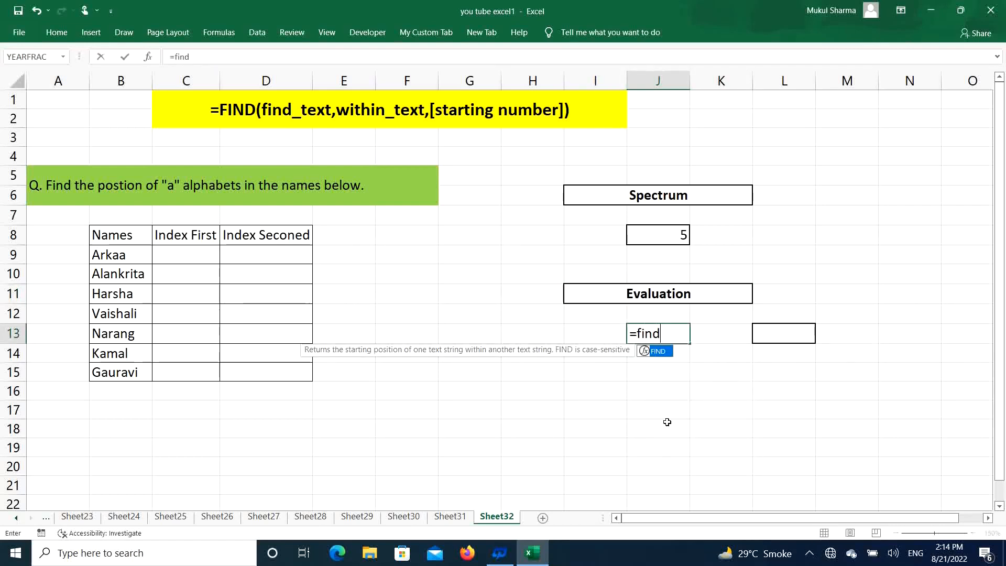
key("Tab")
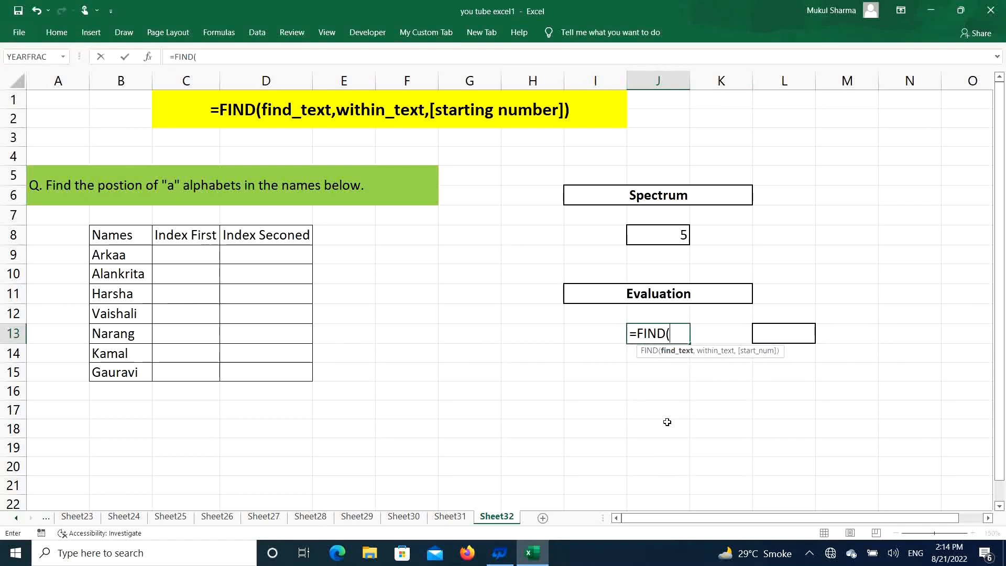
type("\"a\"")
type(",")
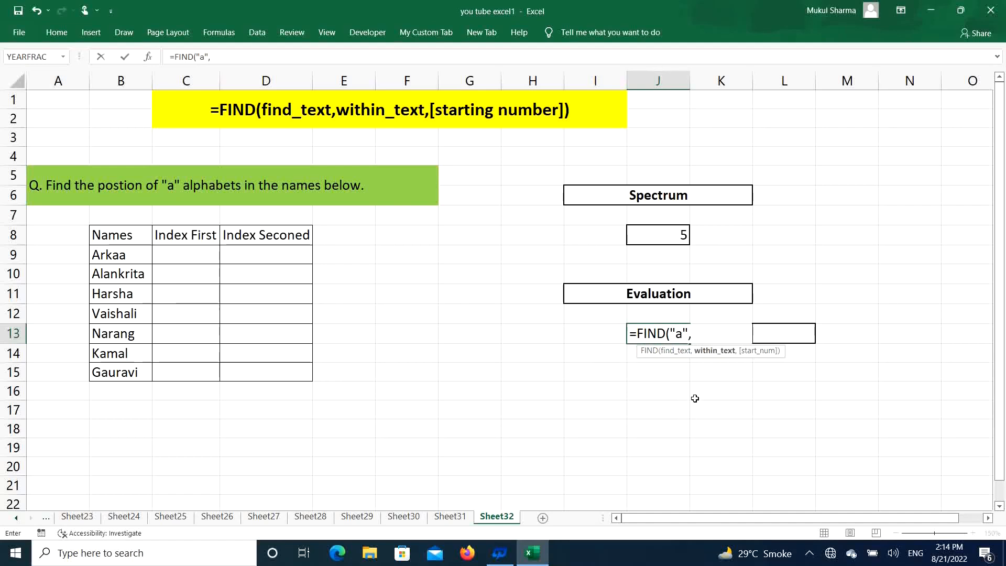
left_click(668, 291)
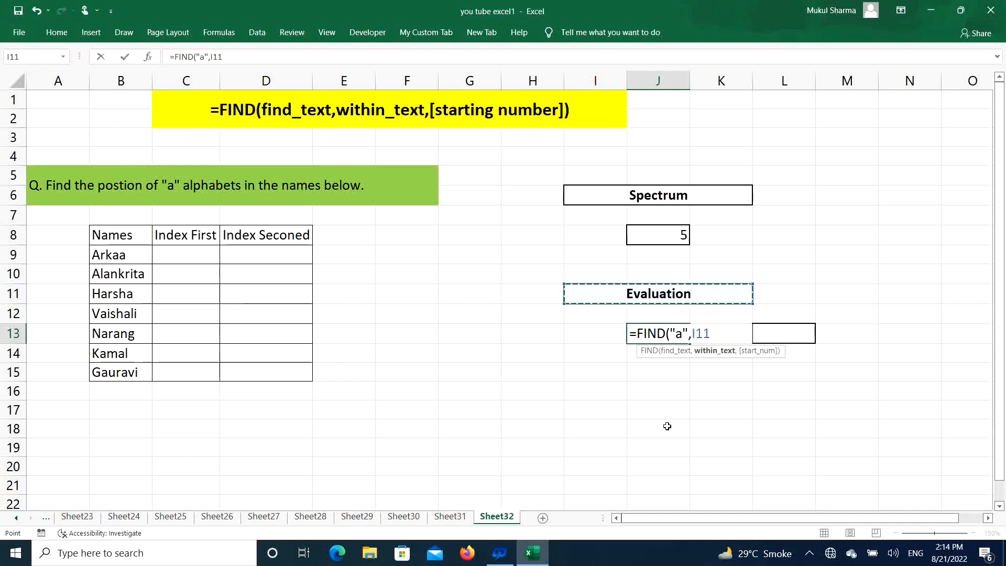
type(",1")
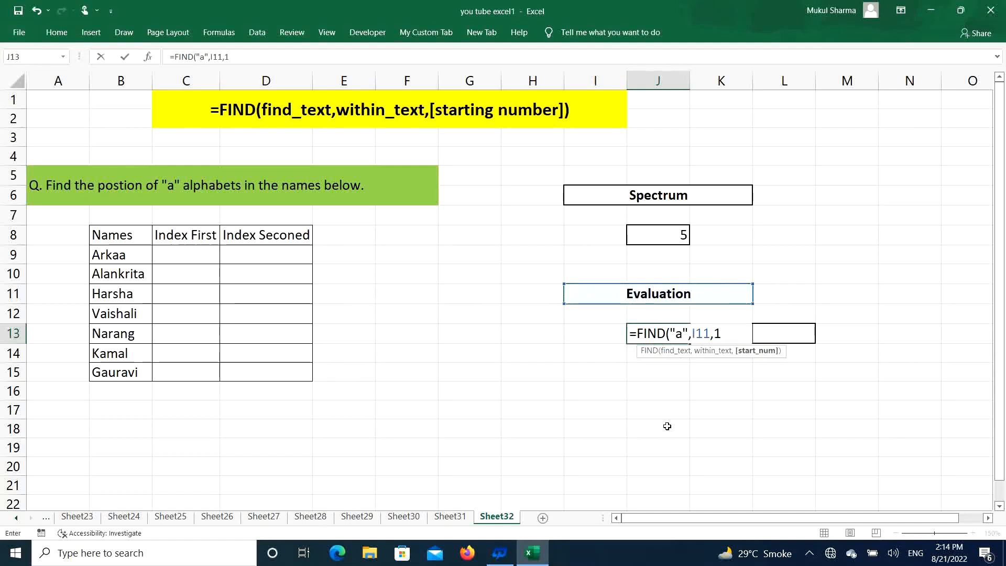
type(")")
key("Return")
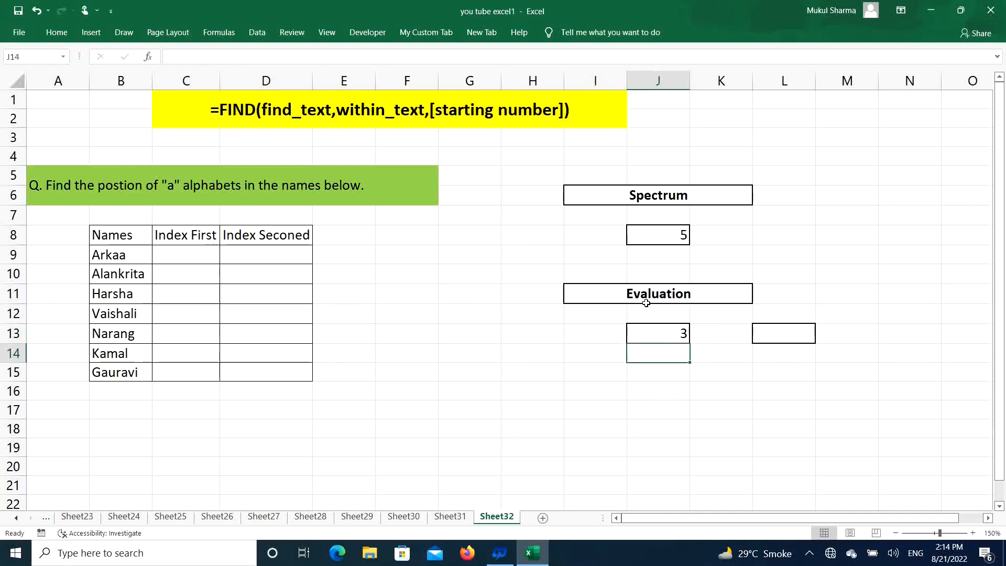
Enter =FIND("a",I11,3) in cell L13 to search Evaluation for the letter a from character 3.
left_click(666, 336)
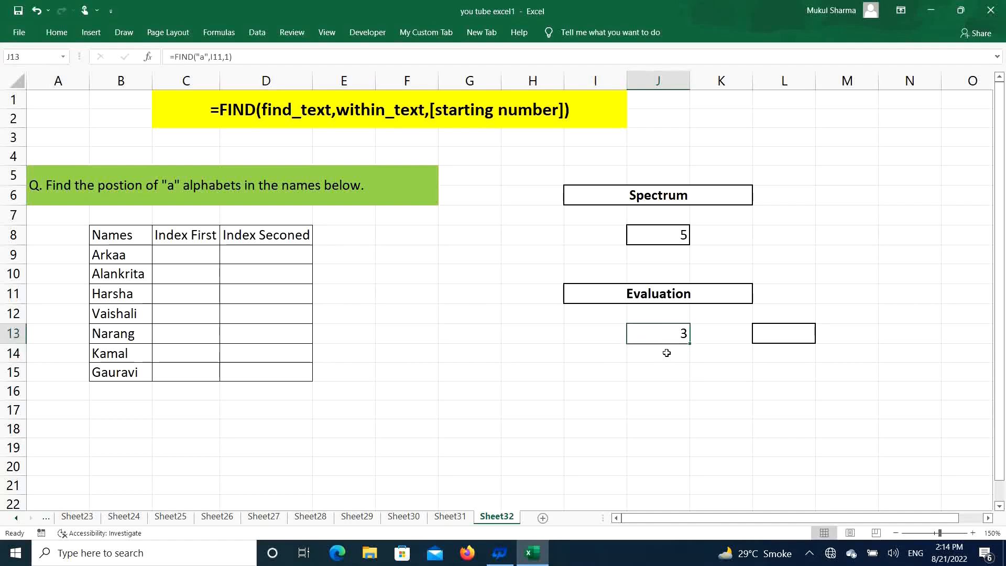
double_click(781, 332)
key("Escape")
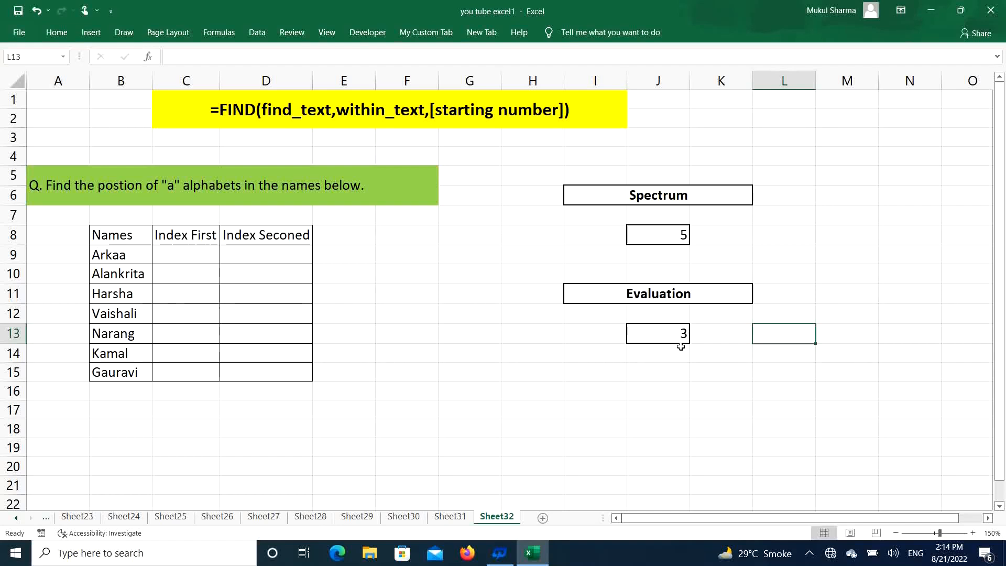
left_click(669, 335)
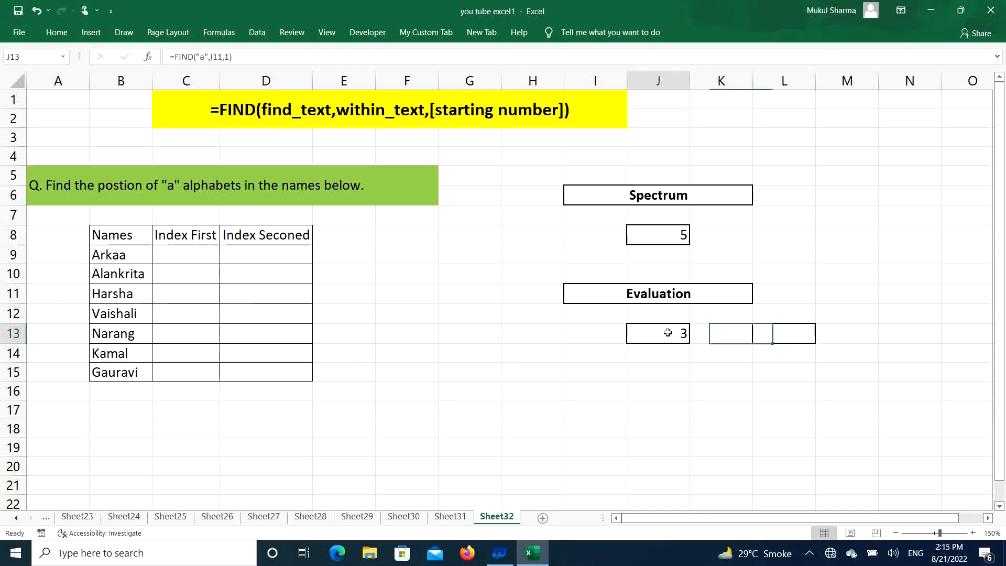
left_click(772, 336)
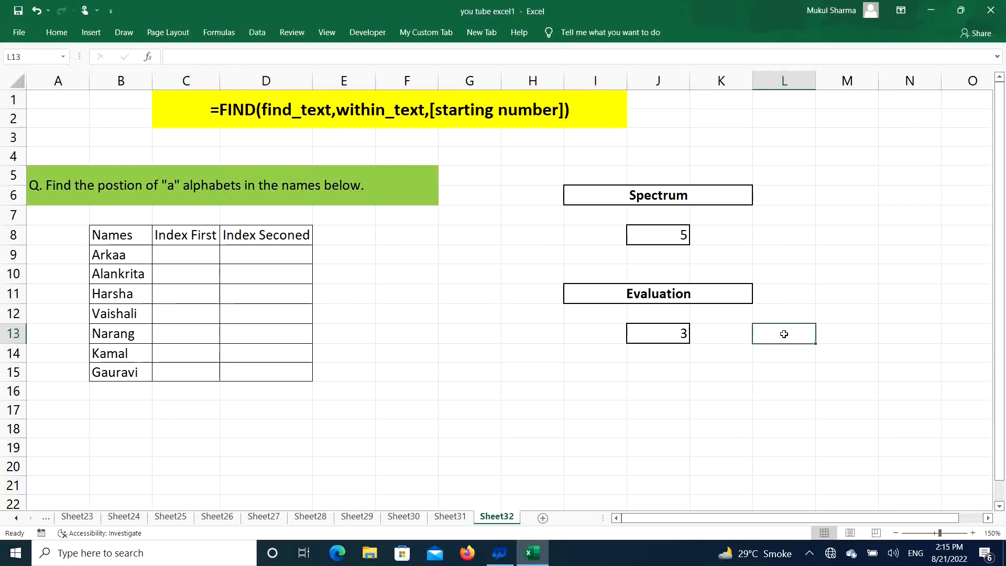
type("=")
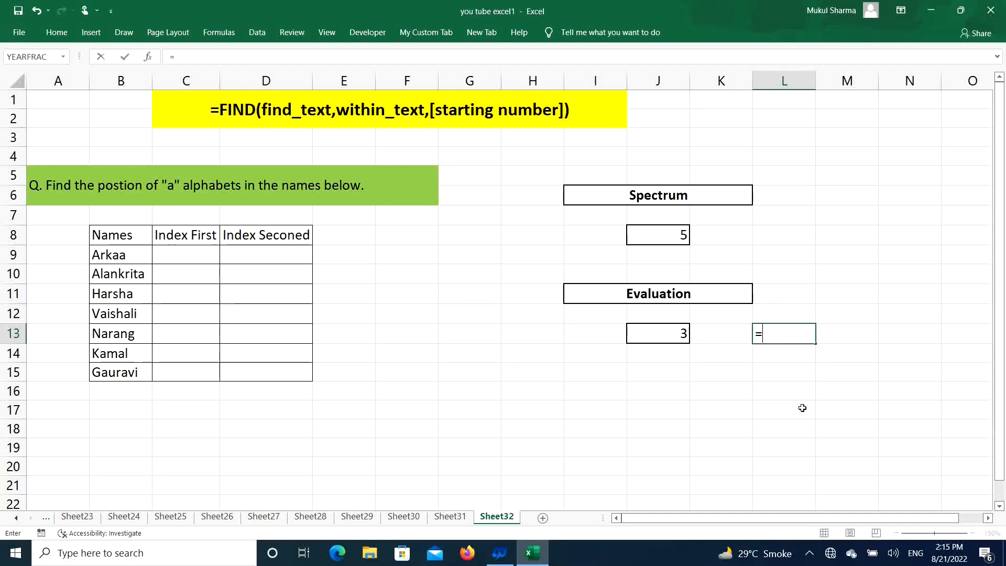
type("find")
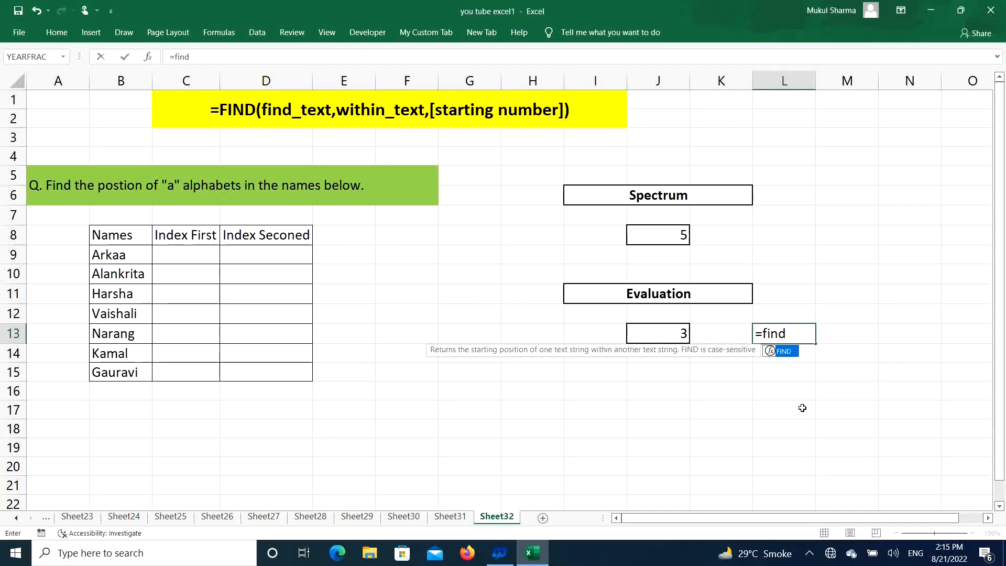
key("Tab")
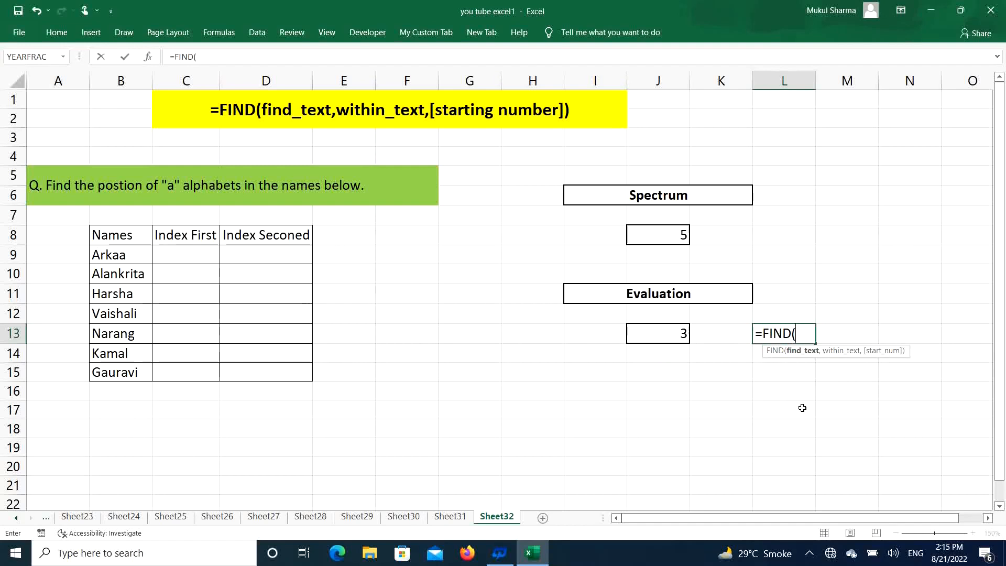
type("\"a\",")
left_click(694, 293)
type(",")
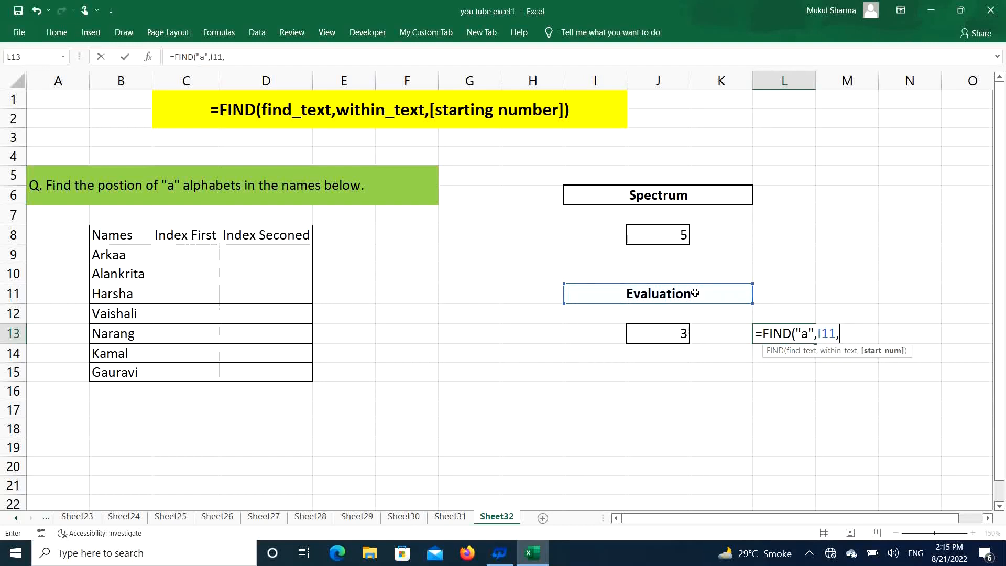
type("3)")
key("Return")
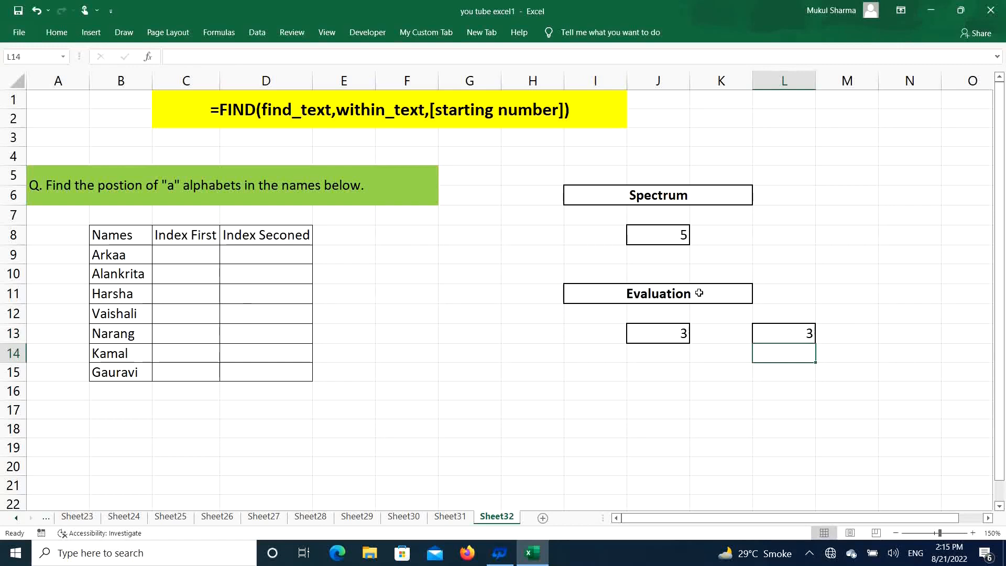
Change the starting number of the FIND formula in cell L13 to 4.
left_click(786, 333)
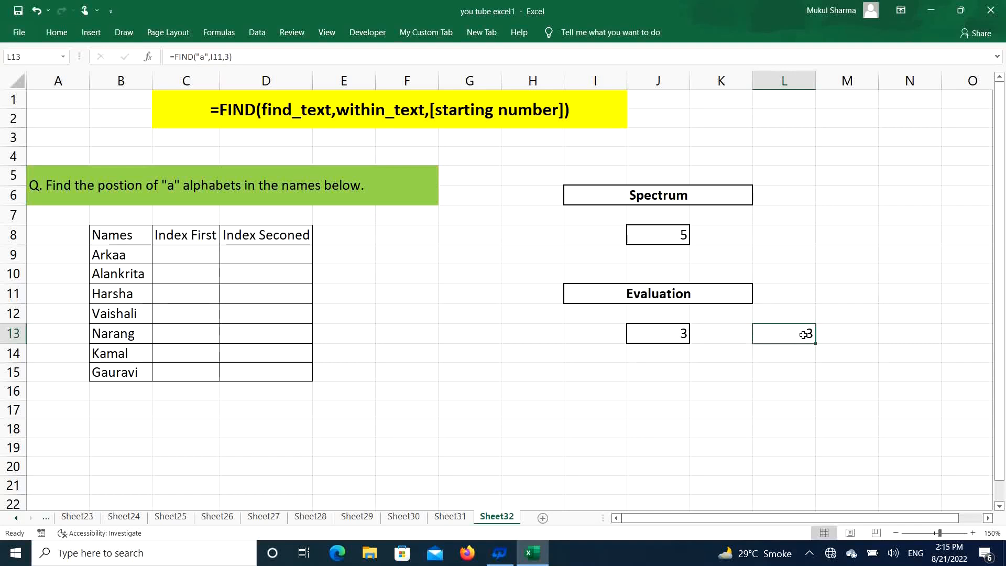
double_click(803, 334)
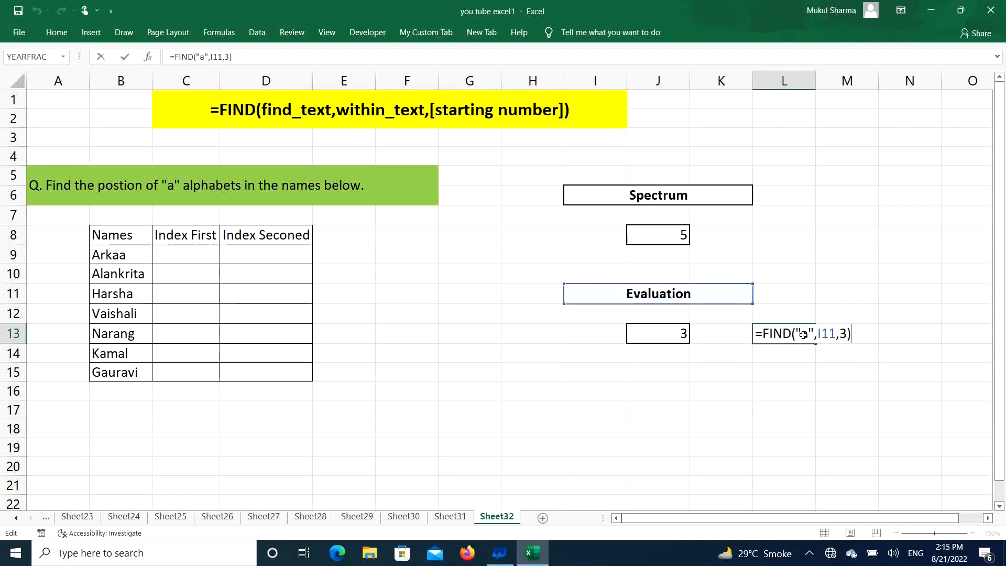
left_click(847, 334)
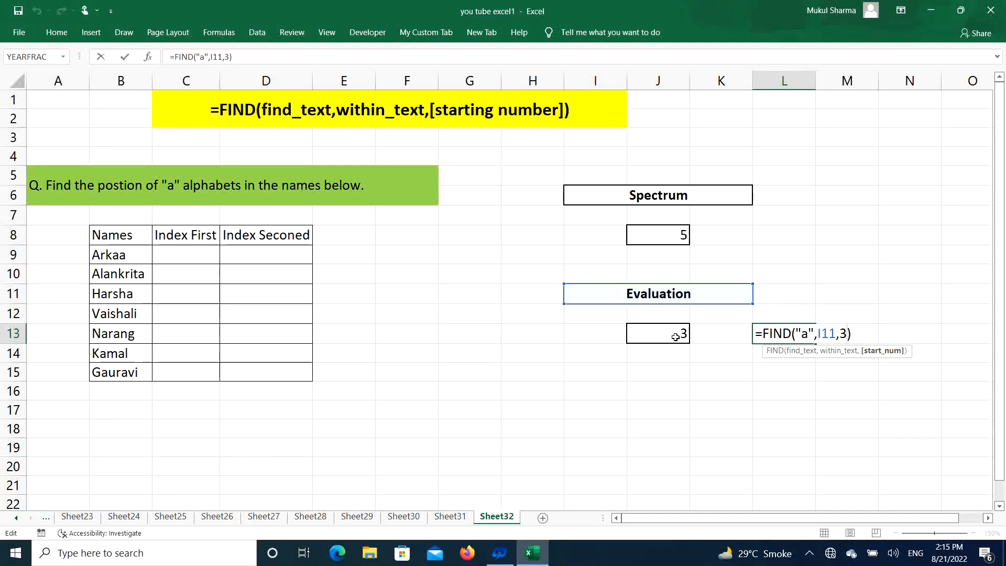
key("BackSpace")
type("4")
key("Return")
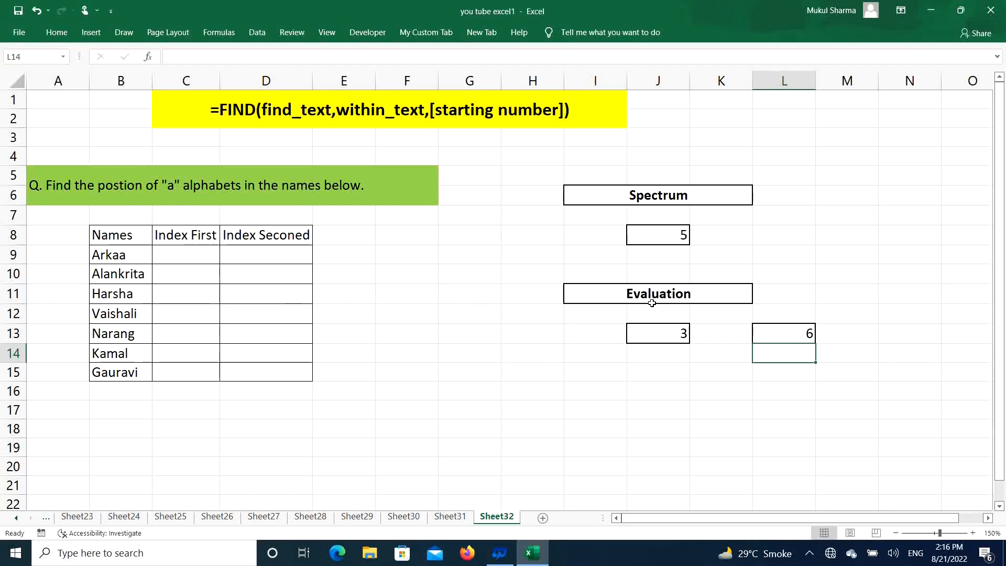
left_click(670, 333)
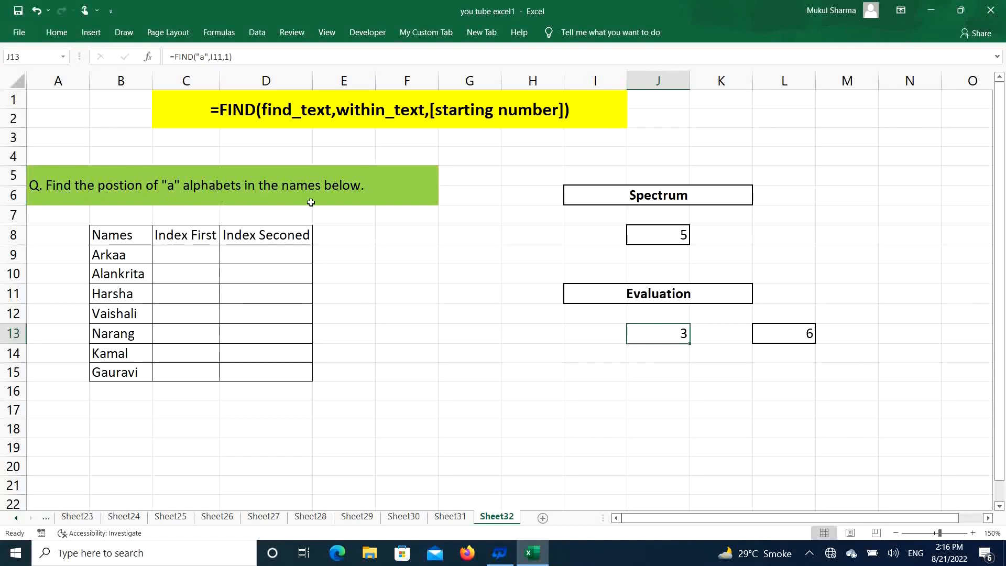
Enter =FIND("a",B9,1) in cell C9 and fill the formula down the Index First column to C15.
left_click(182, 254)
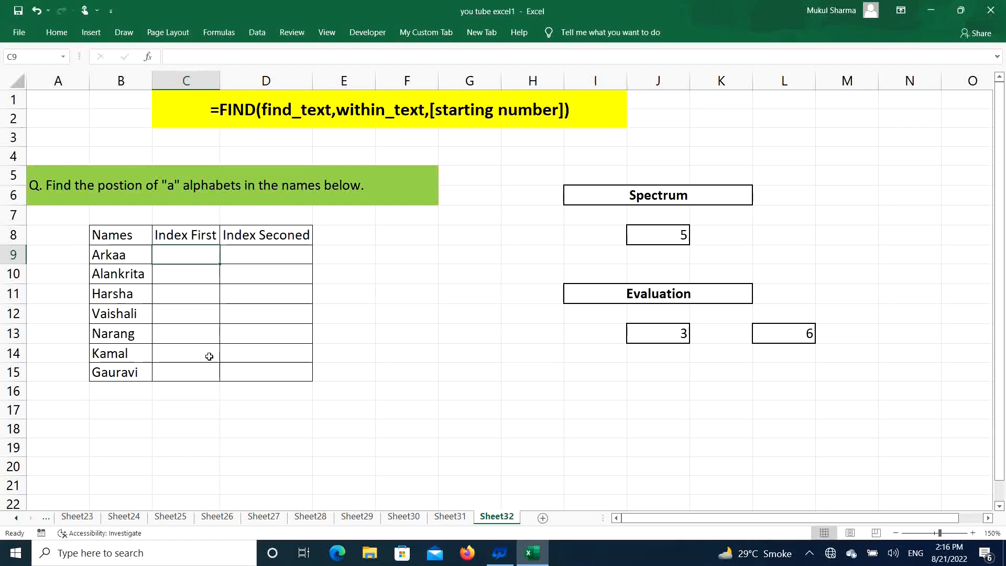
type("=")
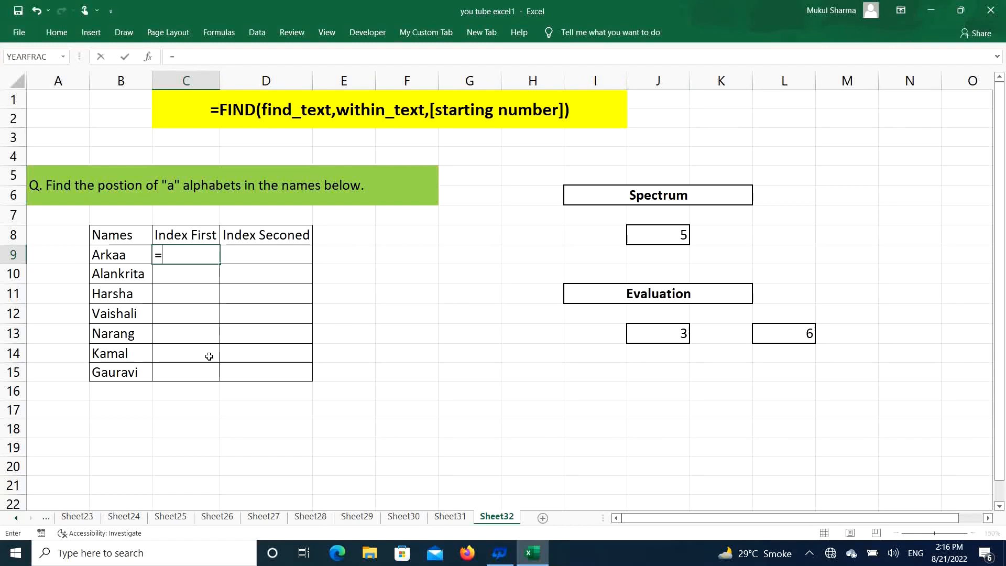
type("find")
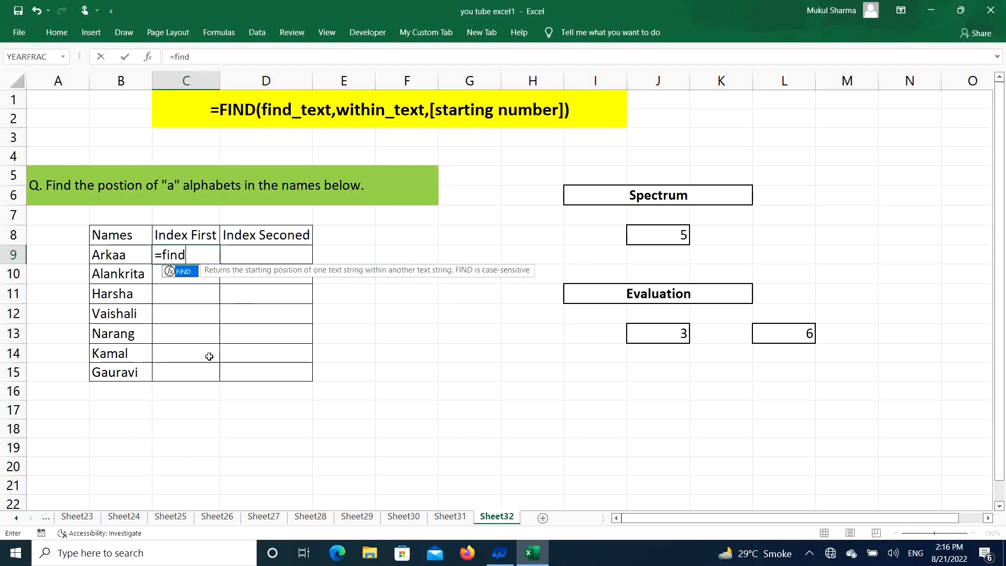
key("Tab")
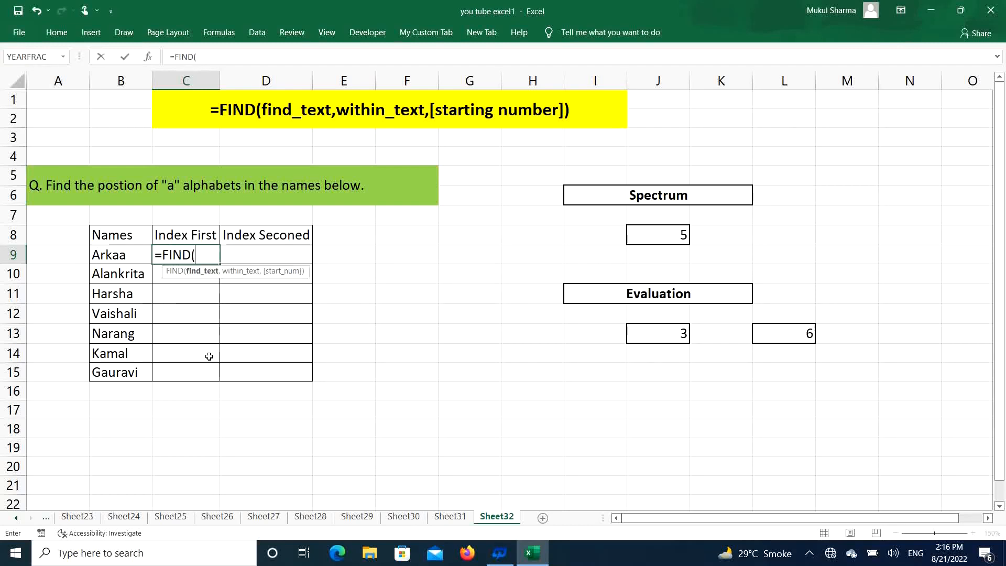
type("\"a\",")
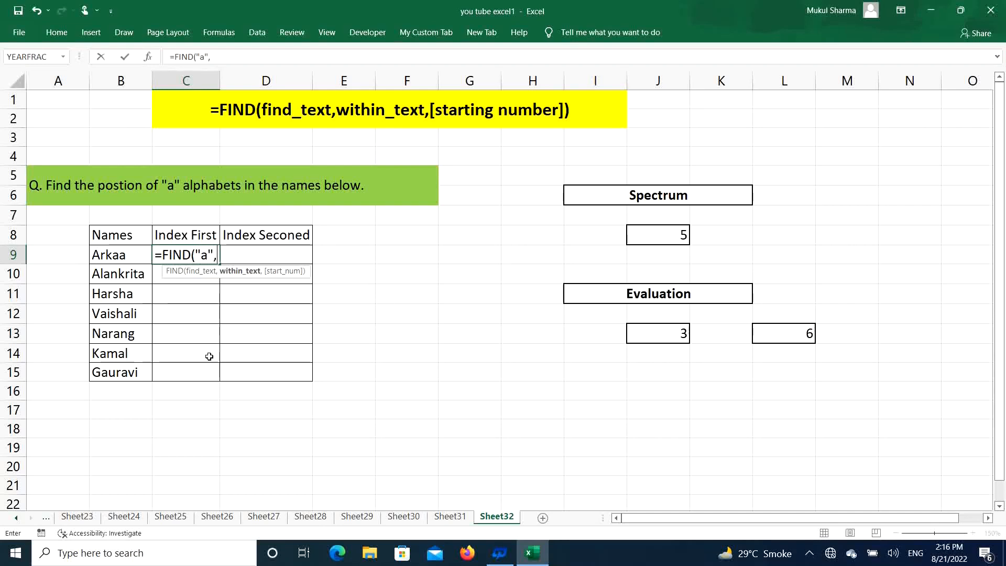
left_click(118, 257)
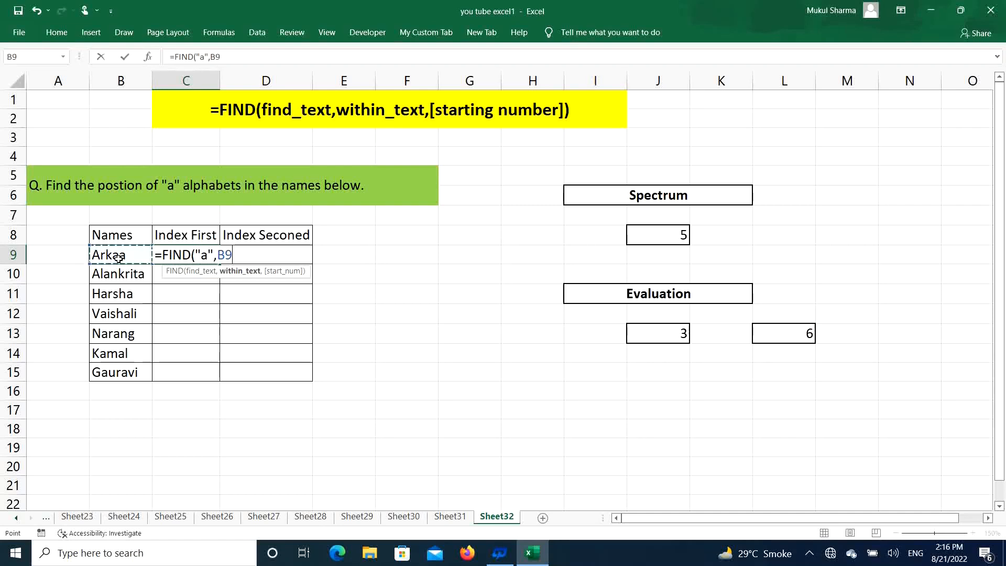
type(",")
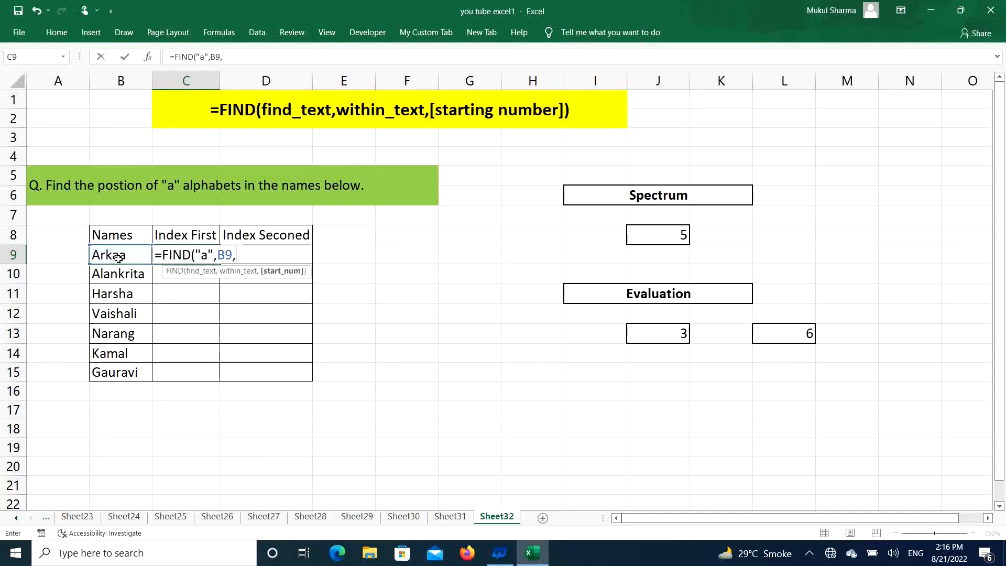
type("1)")
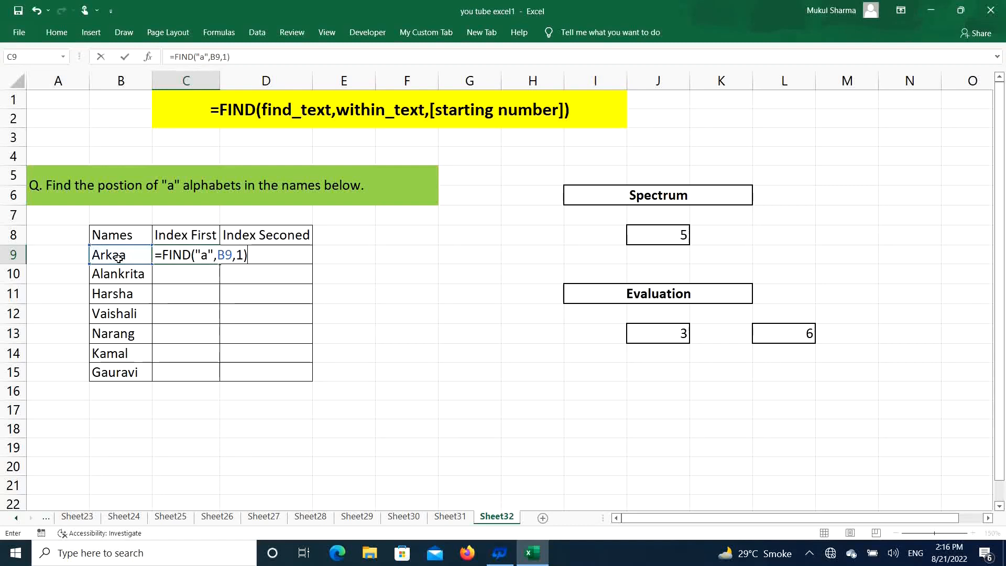
key("Return")
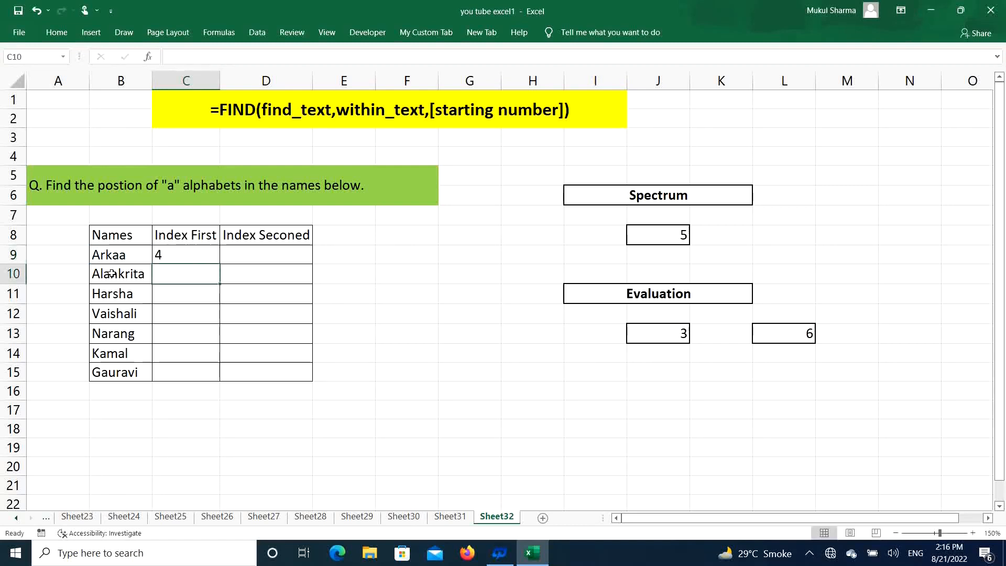
left_click(210, 256)
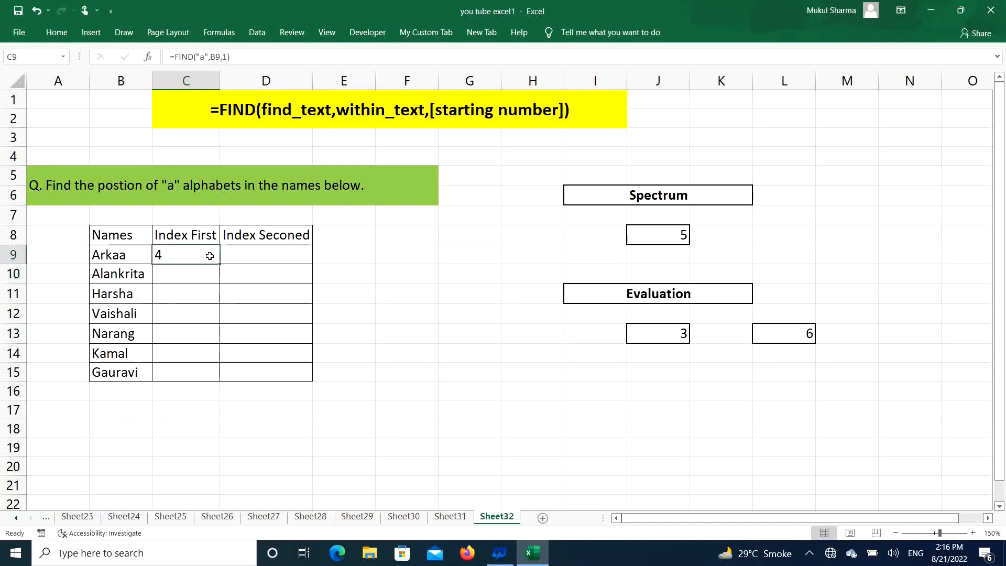
left_click_drag(218, 265, 218, 376)
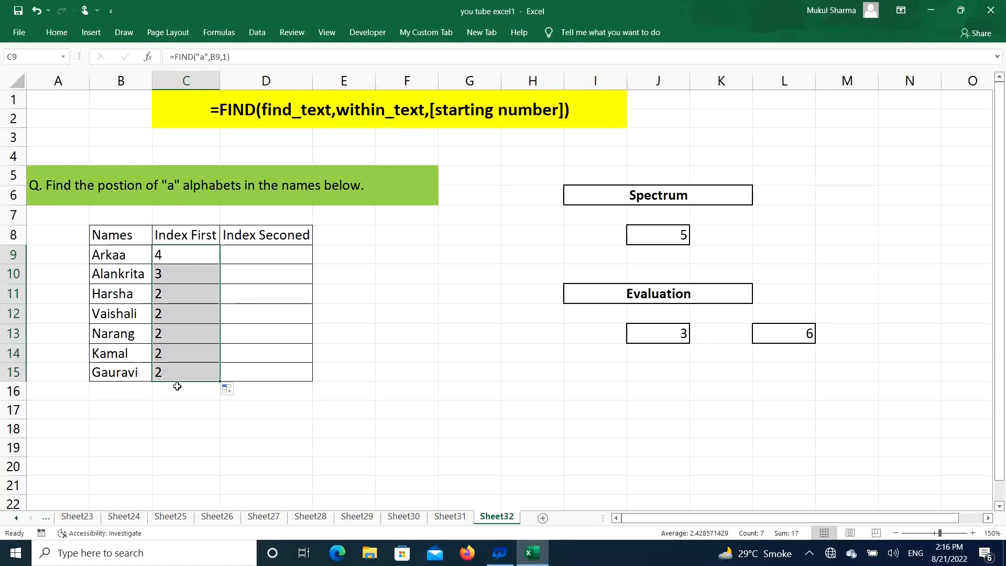
Enter =FIND("a",B9,C9+1) in cell D9 to search the first name for its second letter a.
left_click(261, 257)
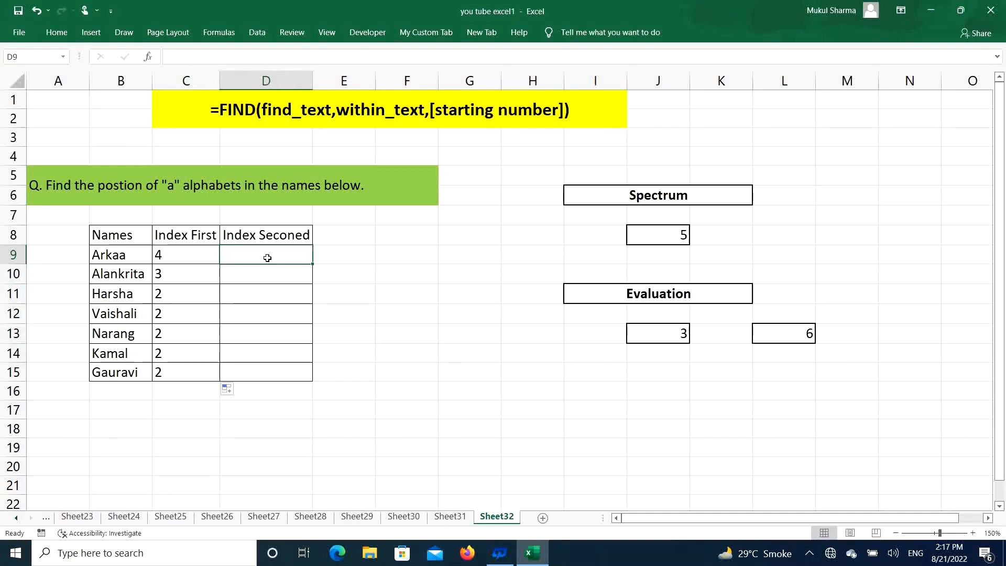
type("=find")
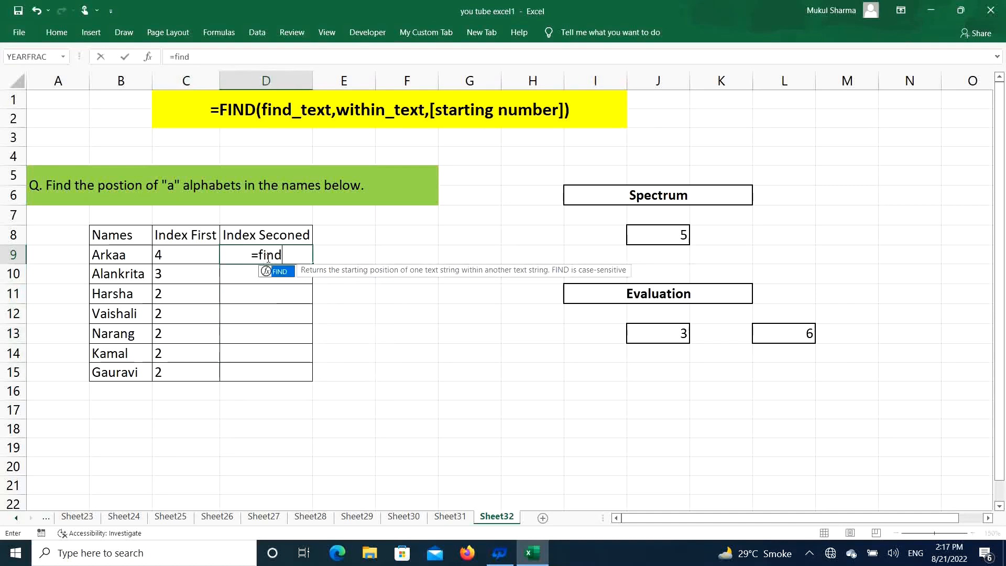
key("Tab")
type("\"a\",")
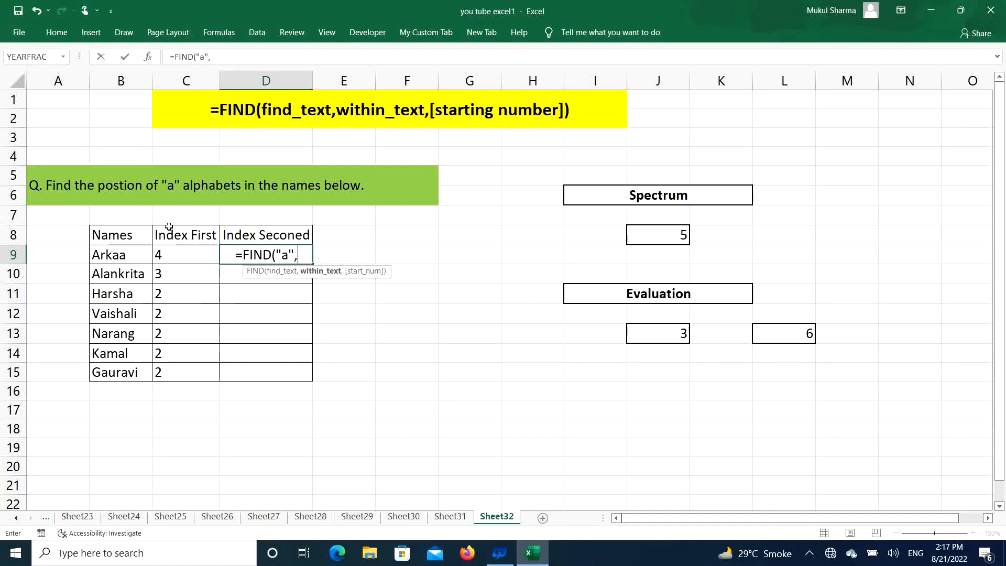
left_click(130, 258)
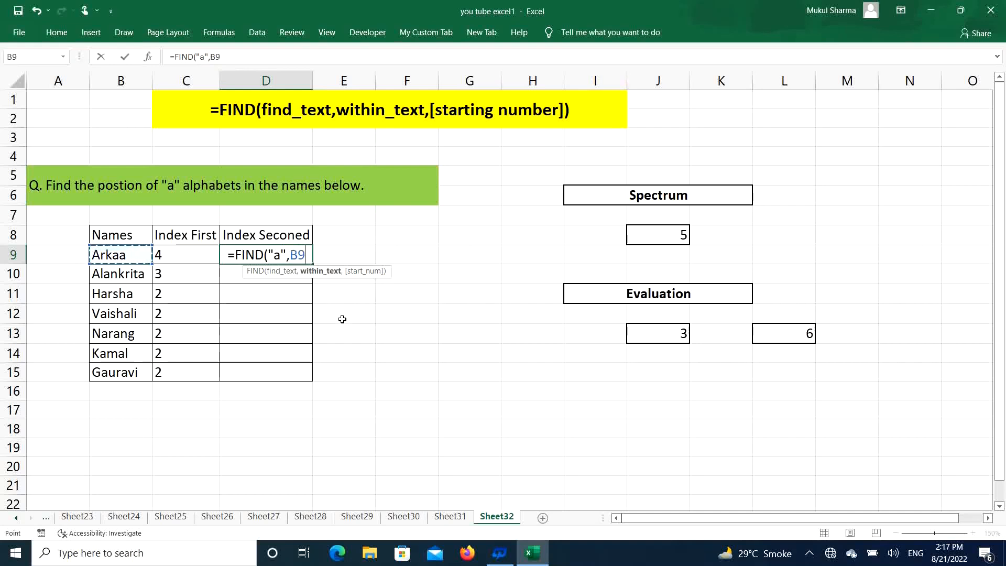
type(",")
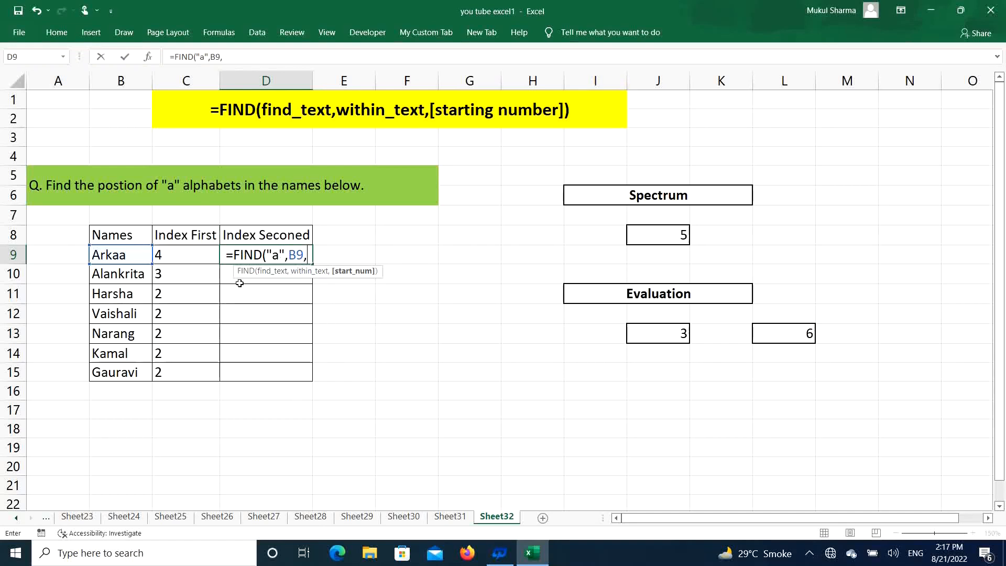
left_click(176, 255)
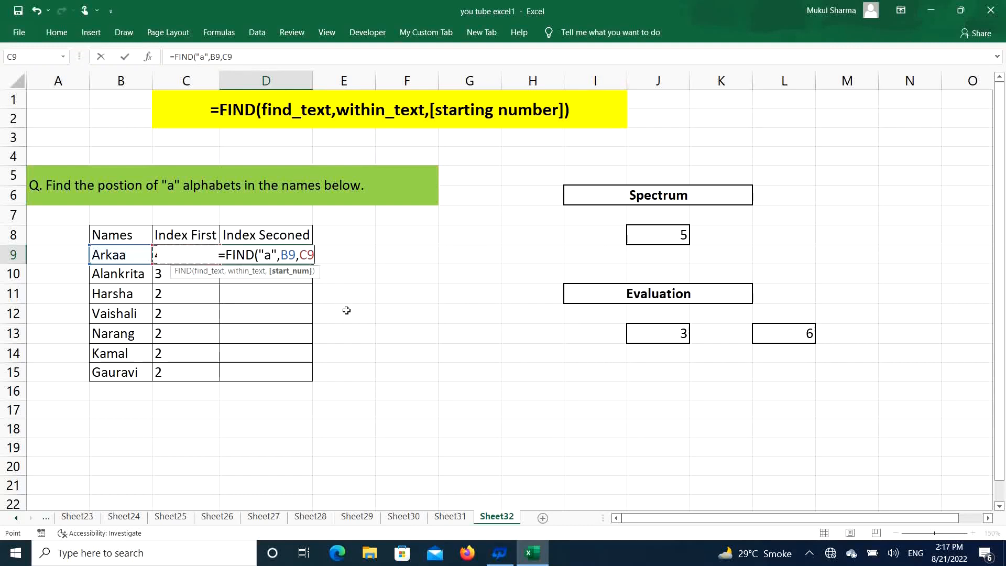
type("+1")
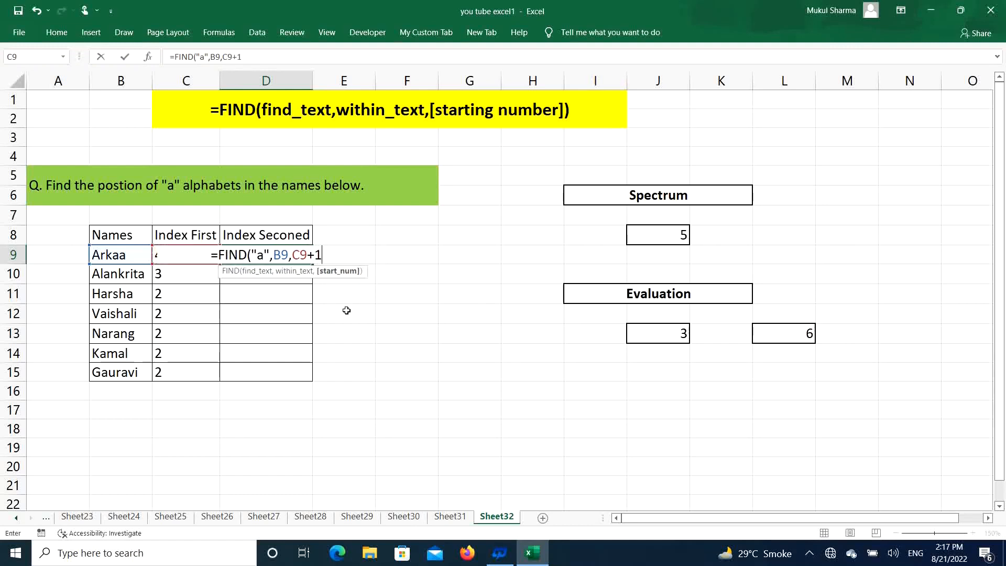
type(")")
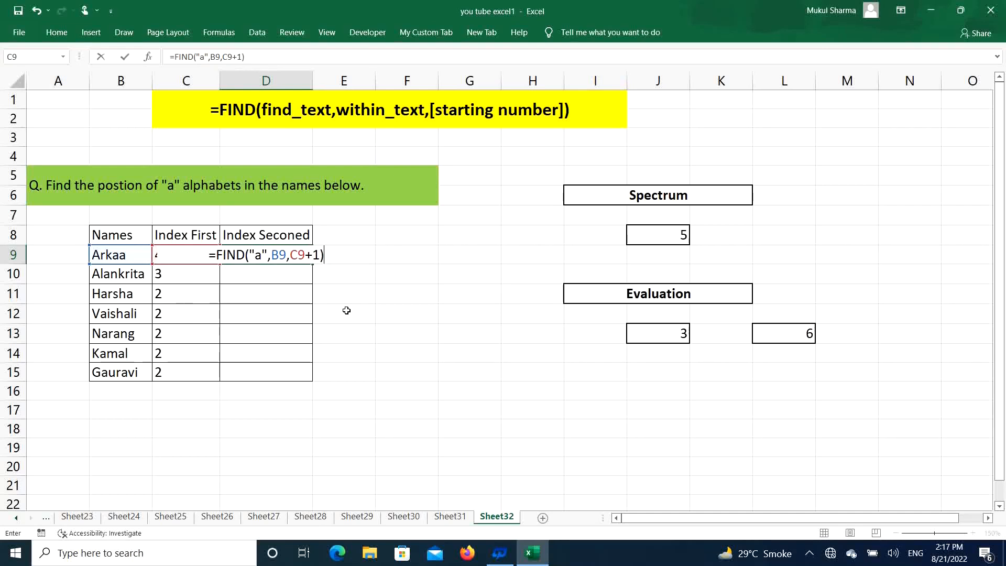
key("Return")
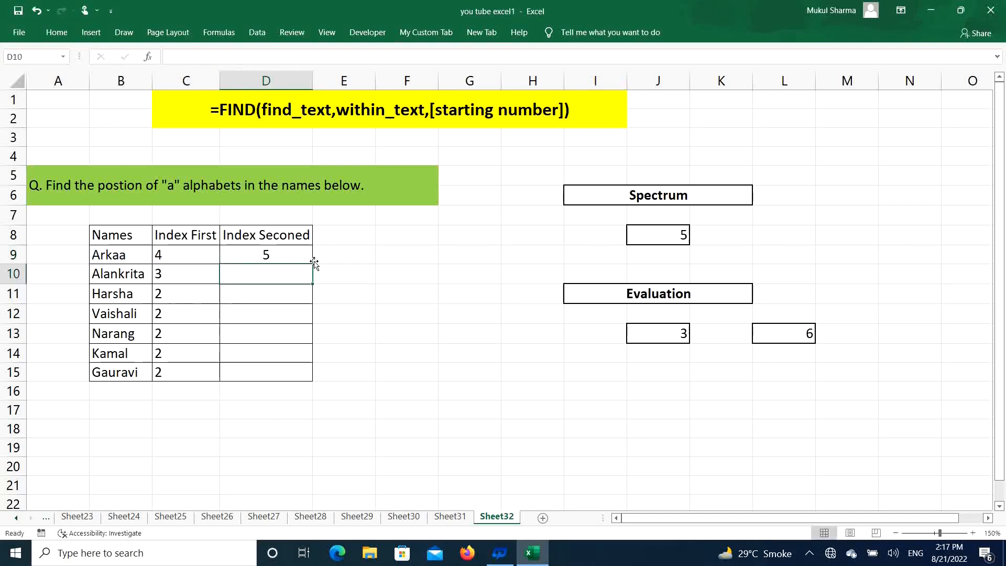
Fill the formula in D9 down the Index Seconed column to D15.
left_click(292, 255)
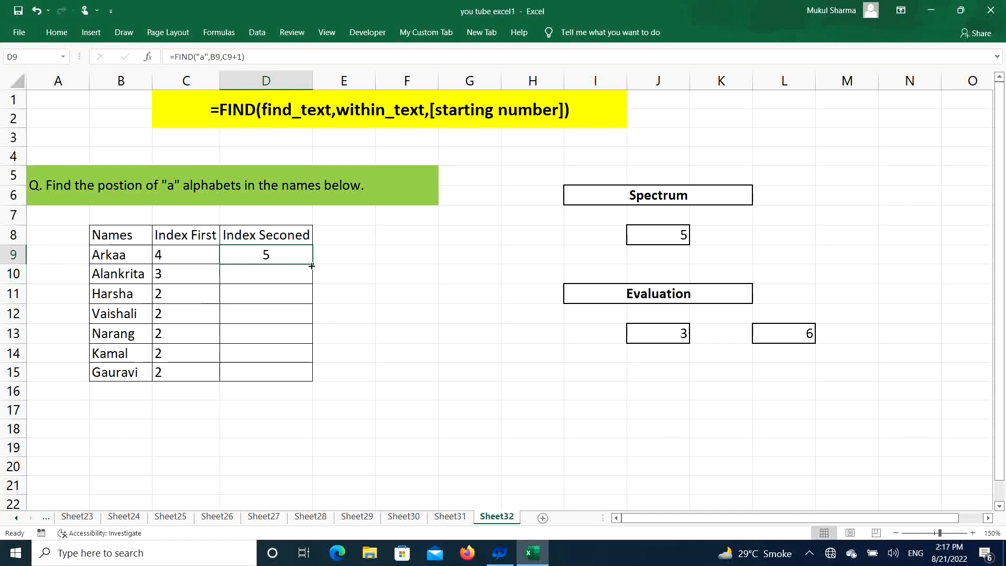
left_click_drag(312, 265, 323, 383)
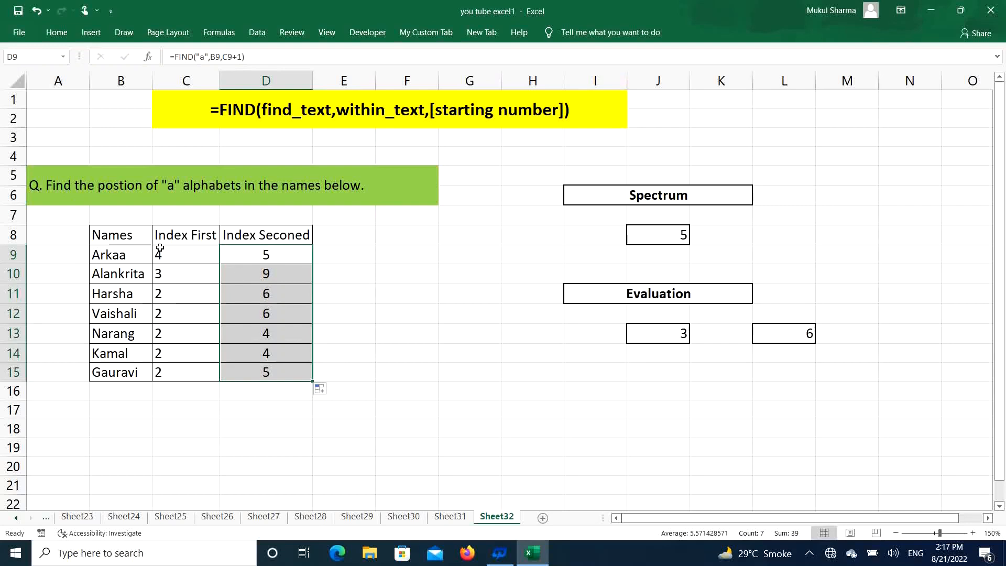
left_click(396, 316)
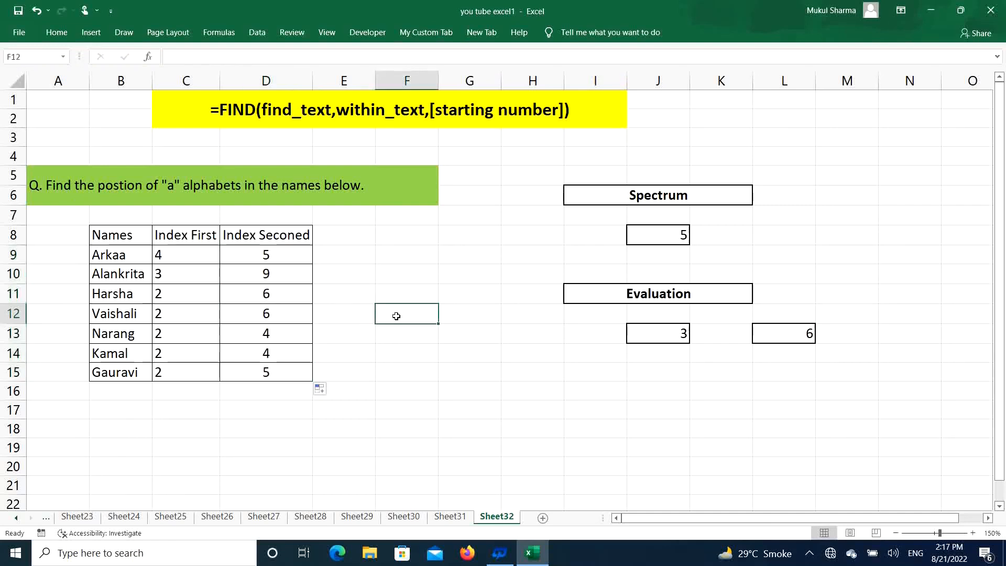